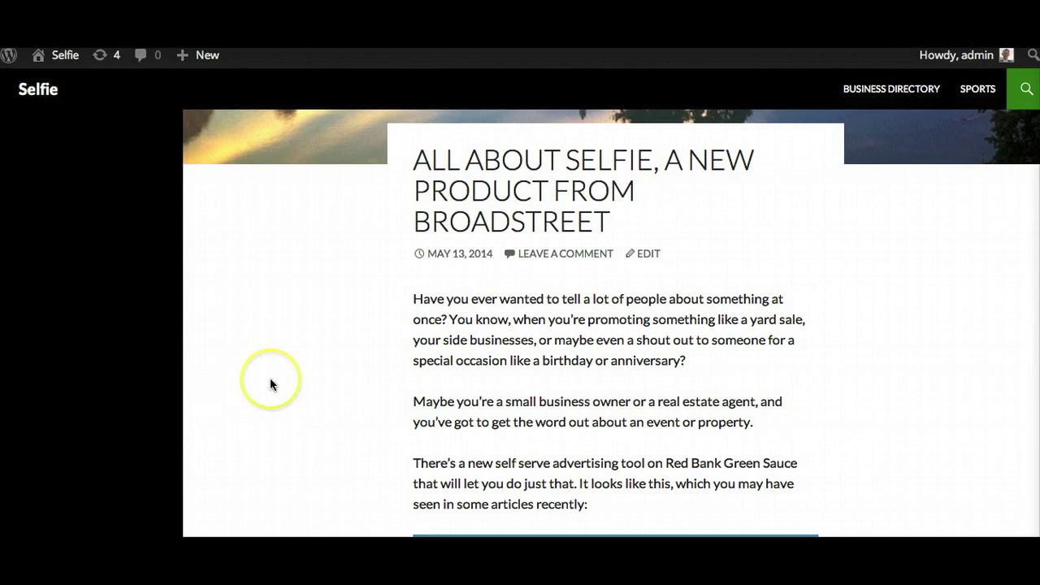
Step: Scroll down to the post's Selfie widget and open its blank message field
{"action": "scroll", "coordinate": [272, 385], "scroll_direction": "down", "scroll_amount": 1}
{"action": "scroll", "coordinate": [272, 385], "scroll_direction": "down", "scroll_amount": 1}
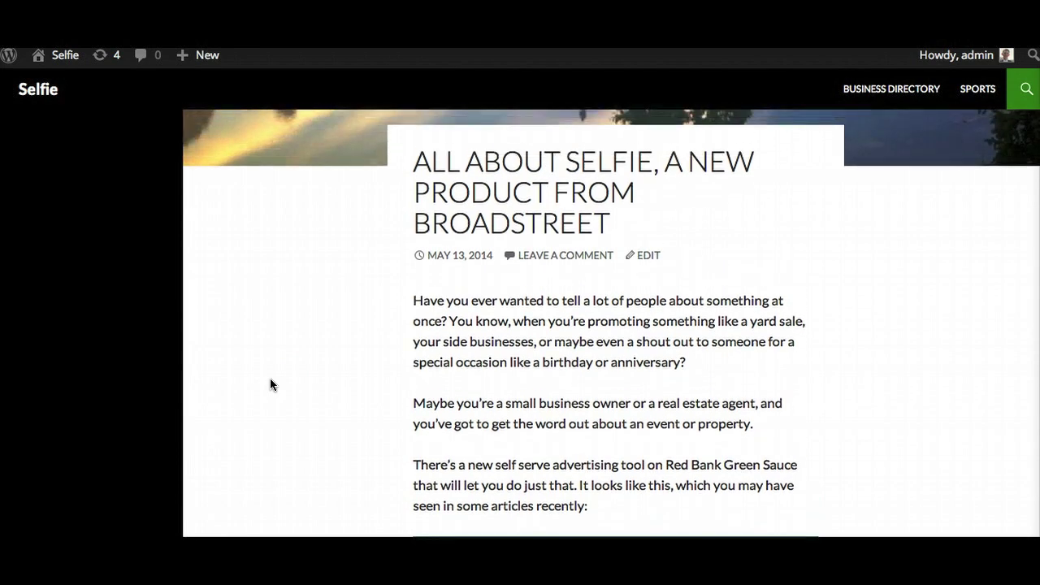
{"action": "scroll", "coordinate": [270, 382], "scroll_direction": "down", "scroll_amount": 5}
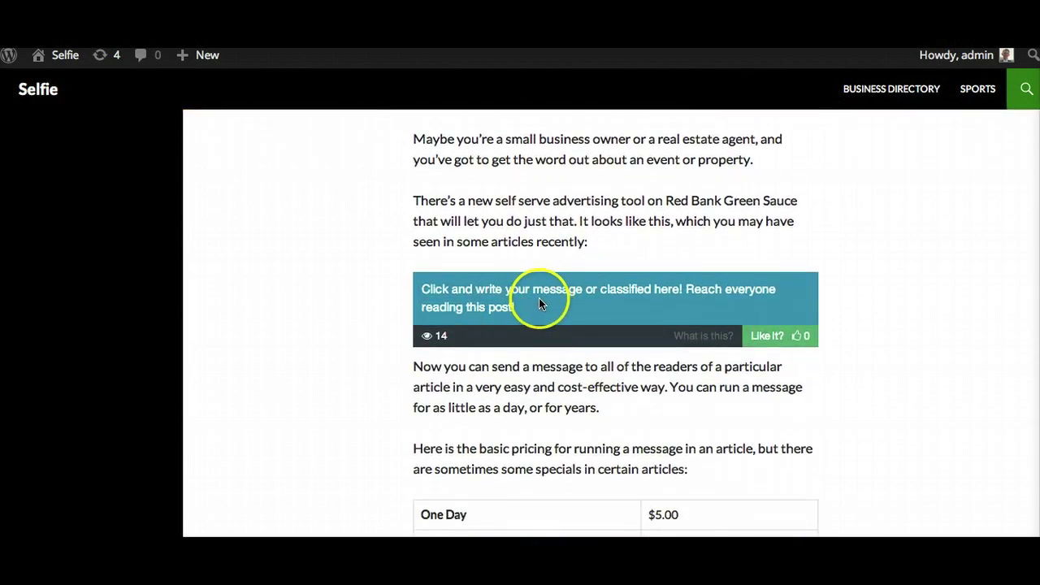
{"action": "left_click", "coordinate": [497, 303]}
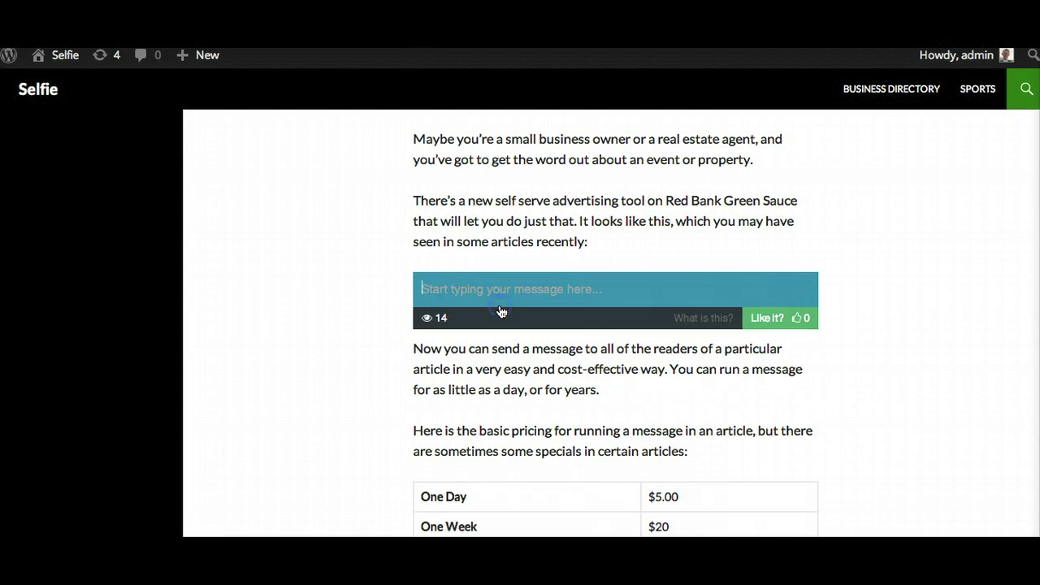
Step: Enter the ad message "Hey! Happy hour at Jamian's on Friday @ 6pm!" in the Selfie box
{"action": "type", "text": "Hey!"}
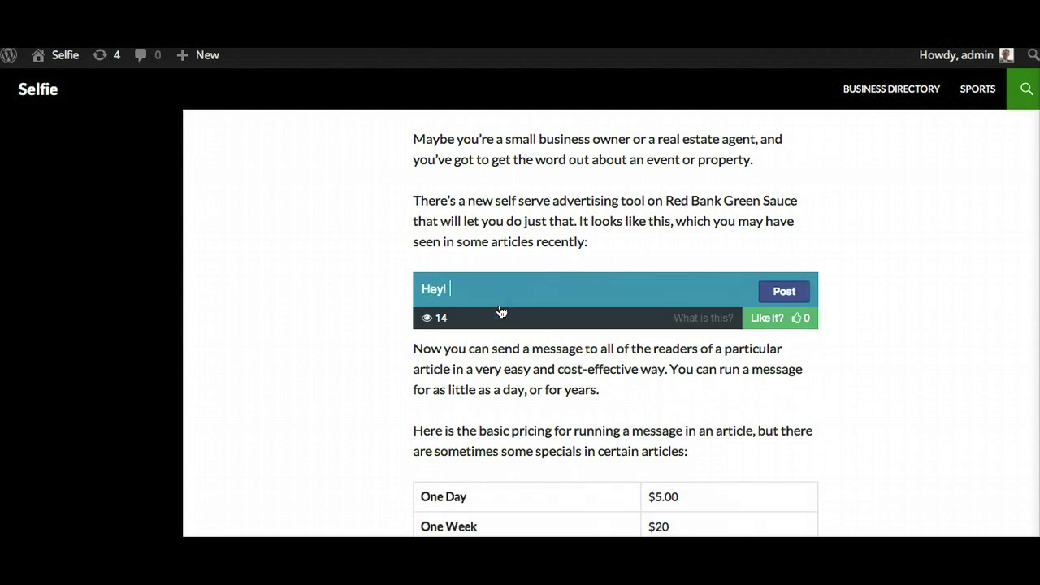
{"action": "type", "text": " Happy hour at J"}
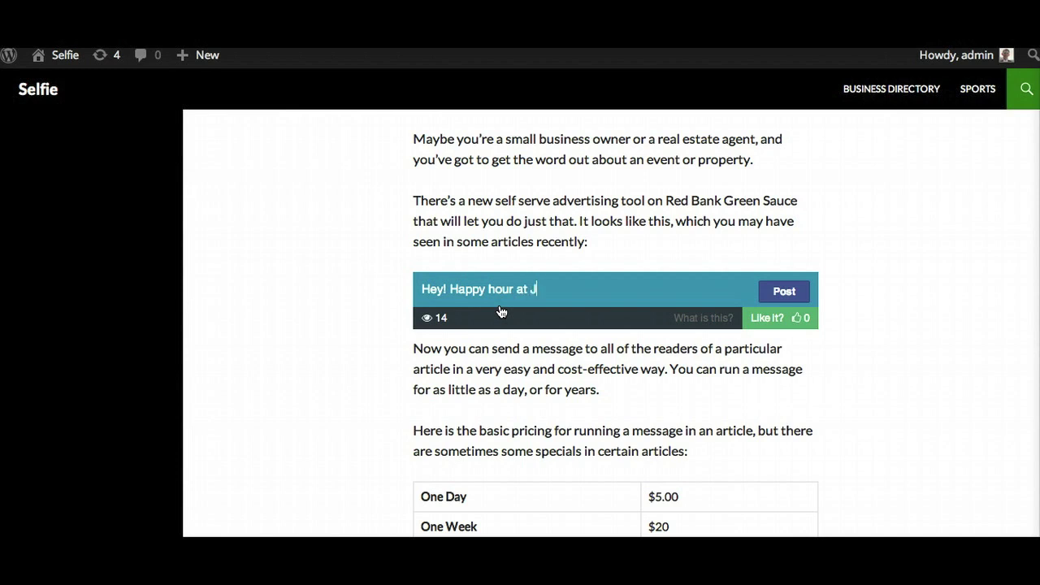
{"action": "type", "text": "amian's on F"}
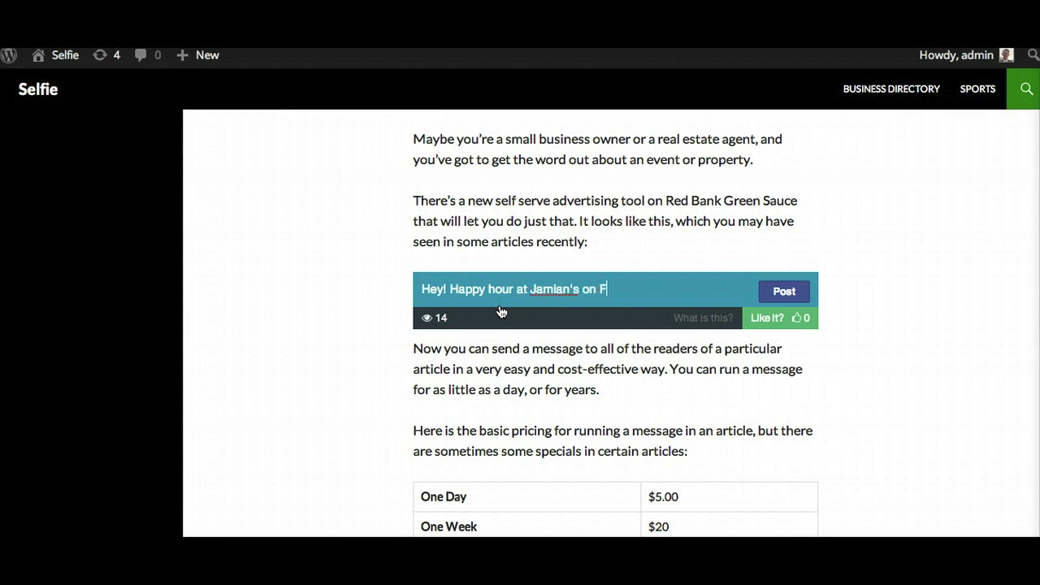
{"action": "type", "text": "riday @"}
{"action": "type", "text": " 6pm!"}
Step: Submit the Jamian's message and choose a 3-day run priced at $30.00
{"action": "left_click", "coordinate": [781, 291]}
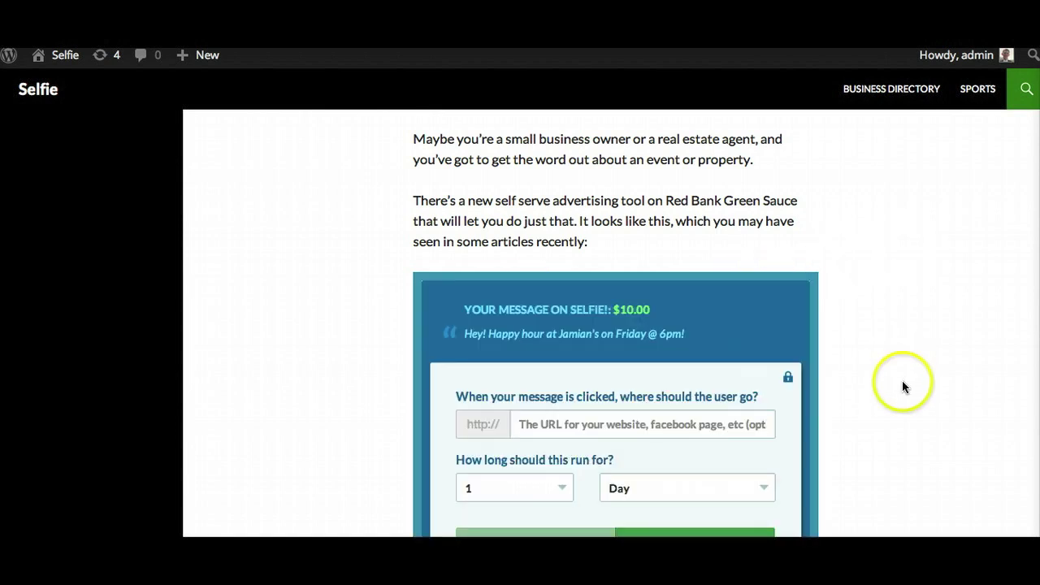
{"action": "scroll", "coordinate": [902, 387], "scroll_direction": "down", "scroll_amount": 2}
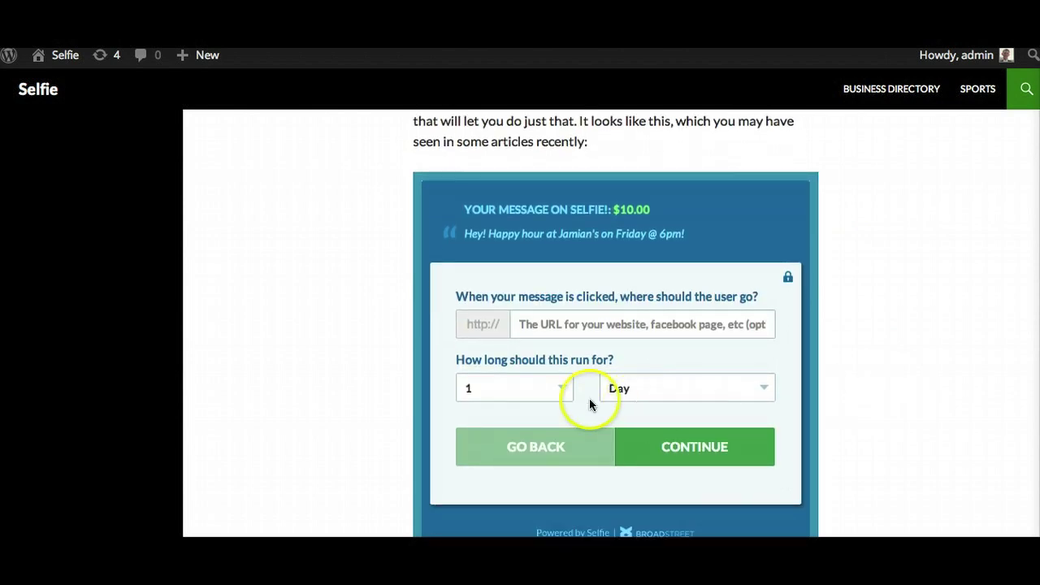
{"action": "left_click", "coordinate": [561, 387]}
{"action": "left_click", "coordinate": [557, 399]}
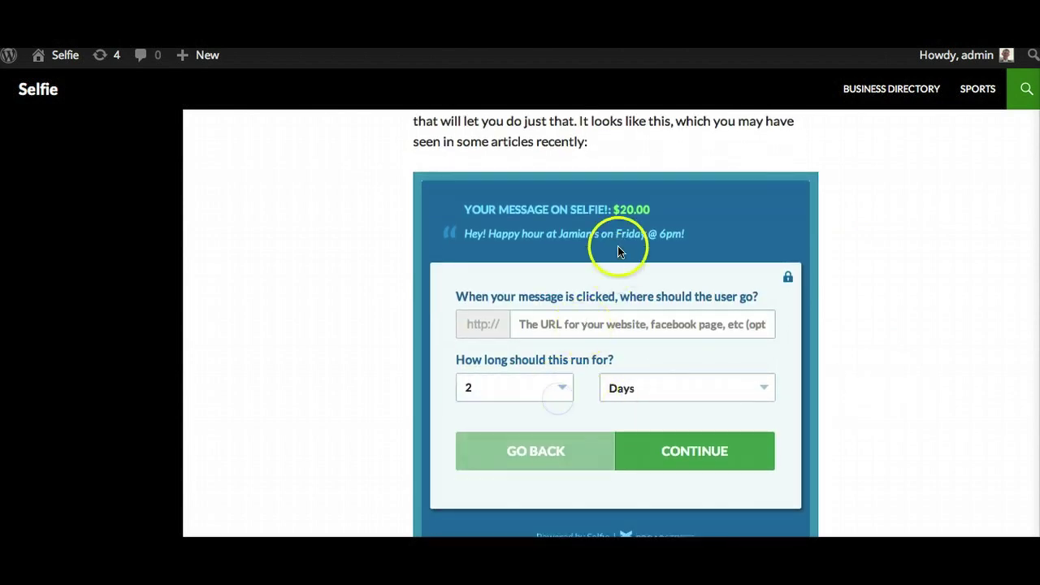
{"action": "left_click", "coordinate": [561, 387]}
{"action": "left_click", "coordinate": [549, 406]}
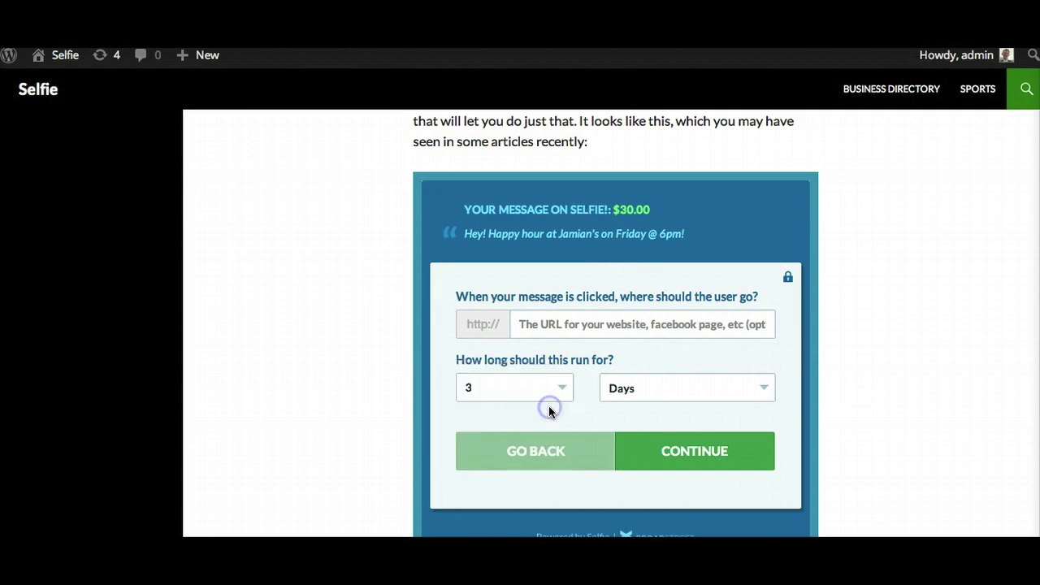
{"action": "left_click", "coordinate": [662, 452]}
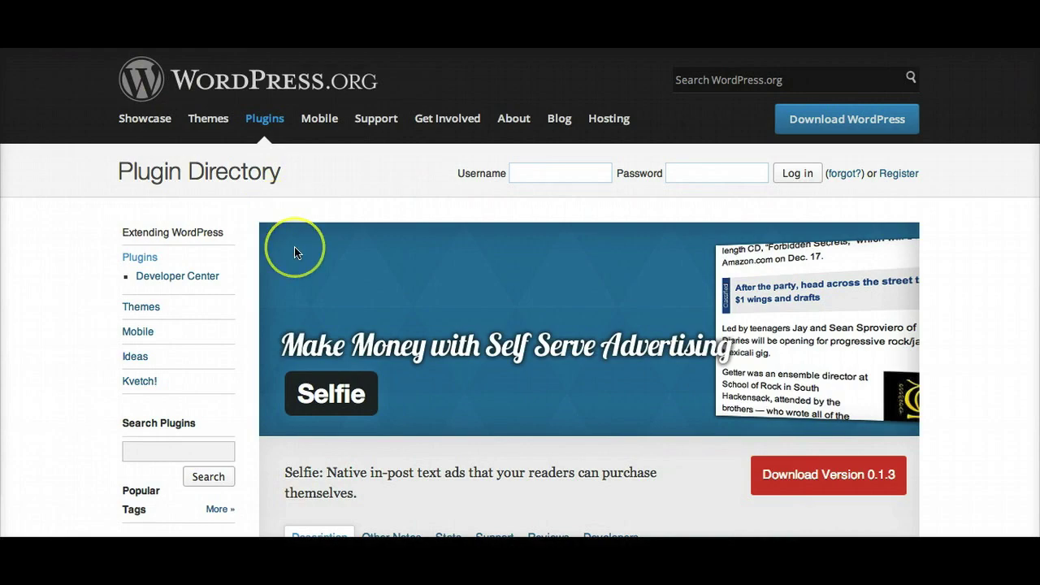
Step: Go from the Plugins list to the Selfie settings page via the admin sidebar
{"action": "scroll", "coordinate": [295, 250], "scroll_direction": "down", "scroll_amount": 1}
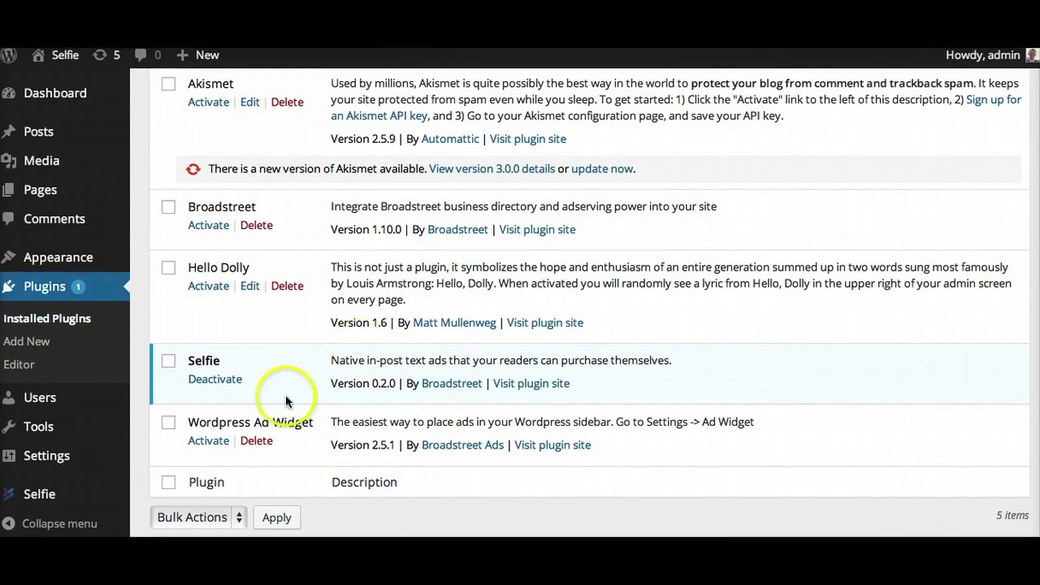
{"action": "left_click", "coordinate": [38, 497]}
{"action": "left_click", "coordinate": [43, 496]}
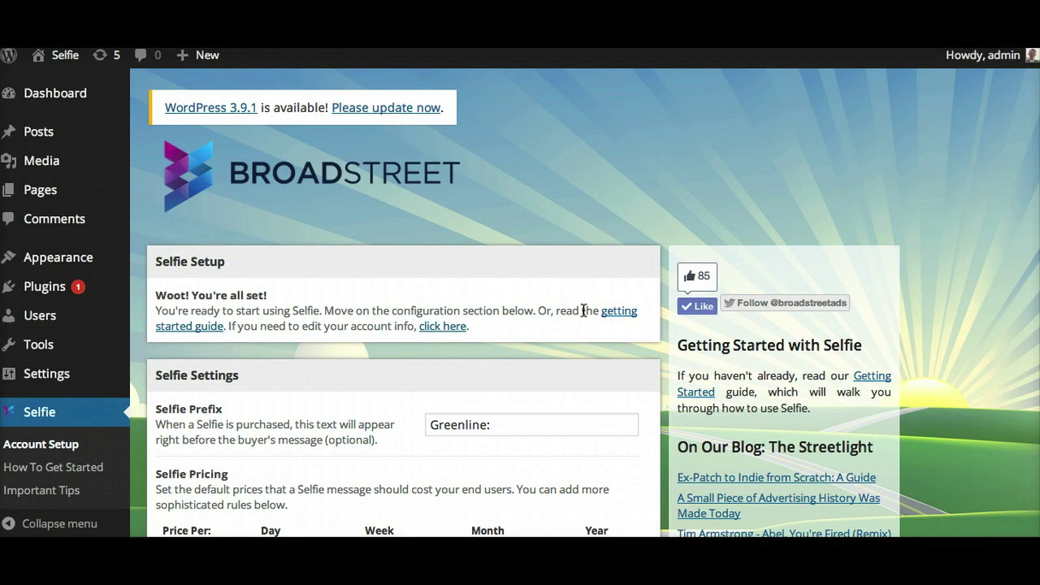
{"action": "scroll", "coordinate": [583, 310], "scroll_direction": "down", "scroll_amount": 3}
{"action": "scroll", "coordinate": [581, 311], "scroll_direction": "down", "scroll_amount": 1}
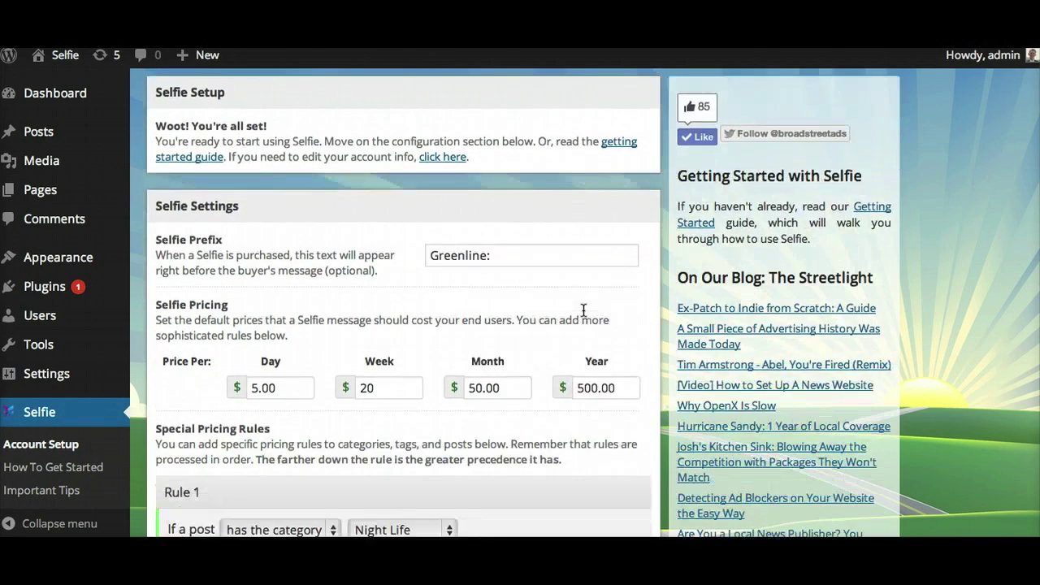
{"action": "scroll", "coordinate": [581, 314], "scroll_direction": "down", "scroll_amount": 1}
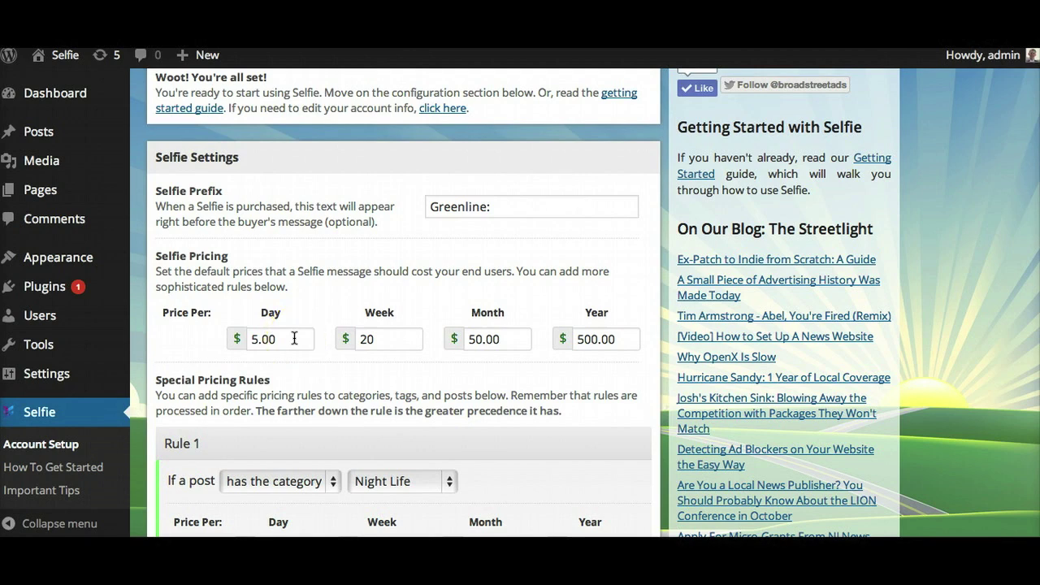
{"action": "scroll", "coordinate": [243, 407], "scroll_direction": "down", "scroll_amount": 1}
{"action": "left_click", "coordinate": [199, 495]}
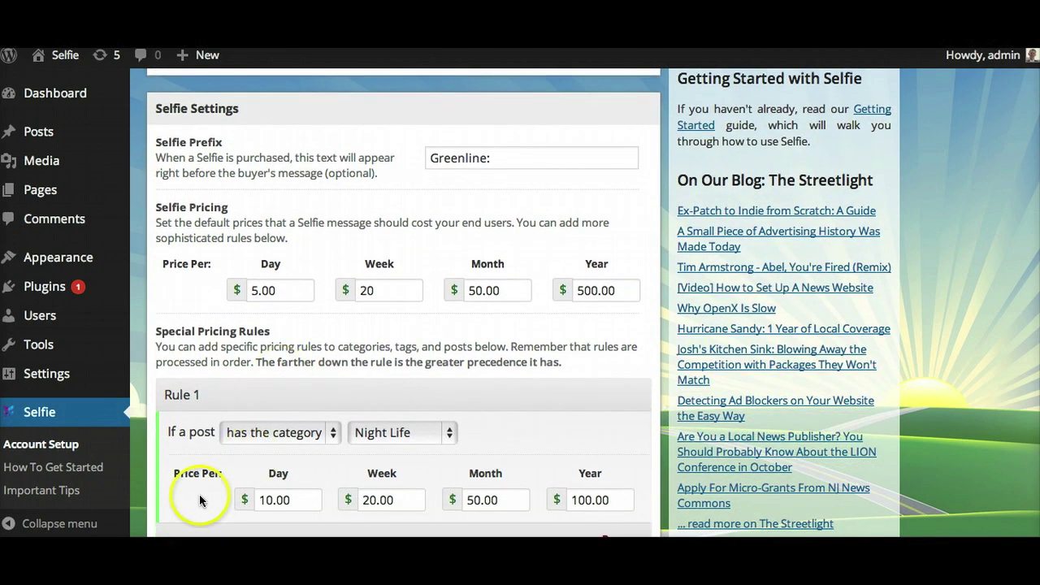
{"action": "scroll", "coordinate": [199, 494], "scroll_direction": "down", "scroll_amount": 1}
{"action": "left_click", "coordinate": [274, 446]}
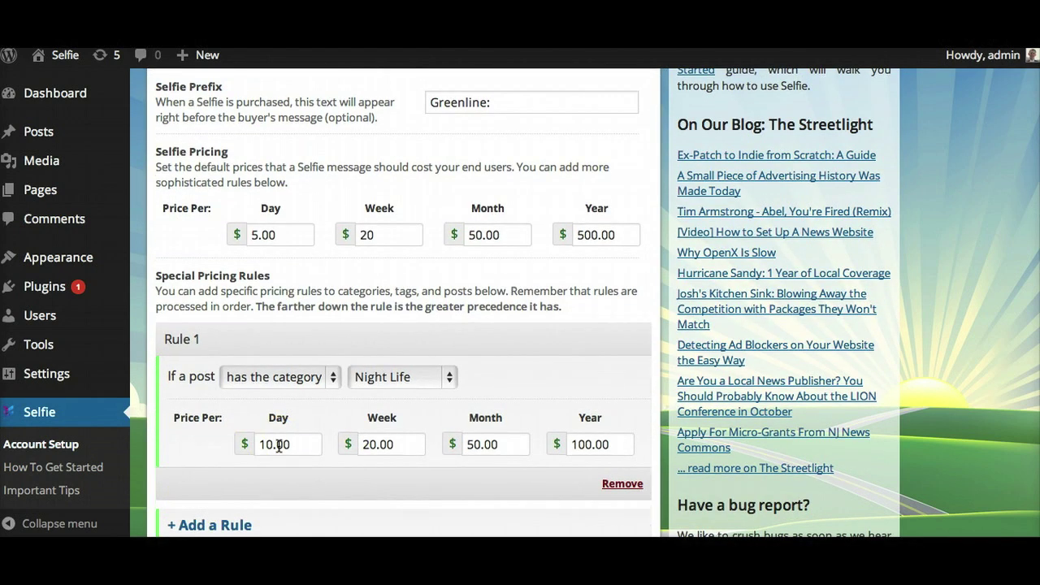
{"action": "left_click", "coordinate": [283, 378]}
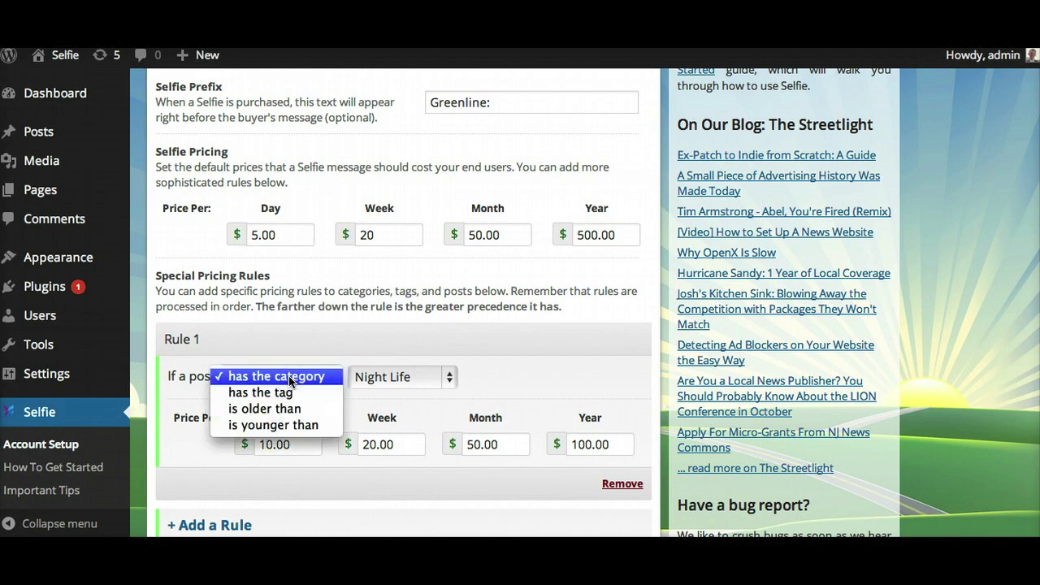
{"action": "left_click", "coordinate": [305, 314]}
{"action": "scroll", "coordinate": [303, 313], "scroll_direction": "down", "scroll_amount": 2}
{"action": "scroll", "coordinate": [306, 317], "scroll_direction": "down", "scroll_amount": 4}
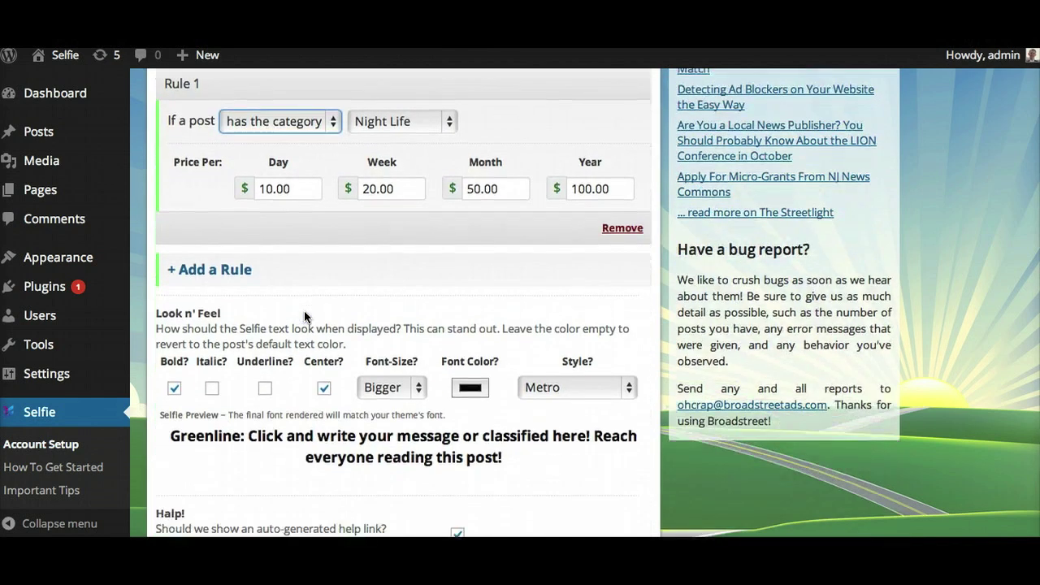
{"action": "scroll", "coordinate": [305, 317], "scroll_direction": "down", "scroll_amount": 2}
{"action": "scroll", "coordinate": [305, 317], "scroll_direction": "down", "scroll_amount": 1}
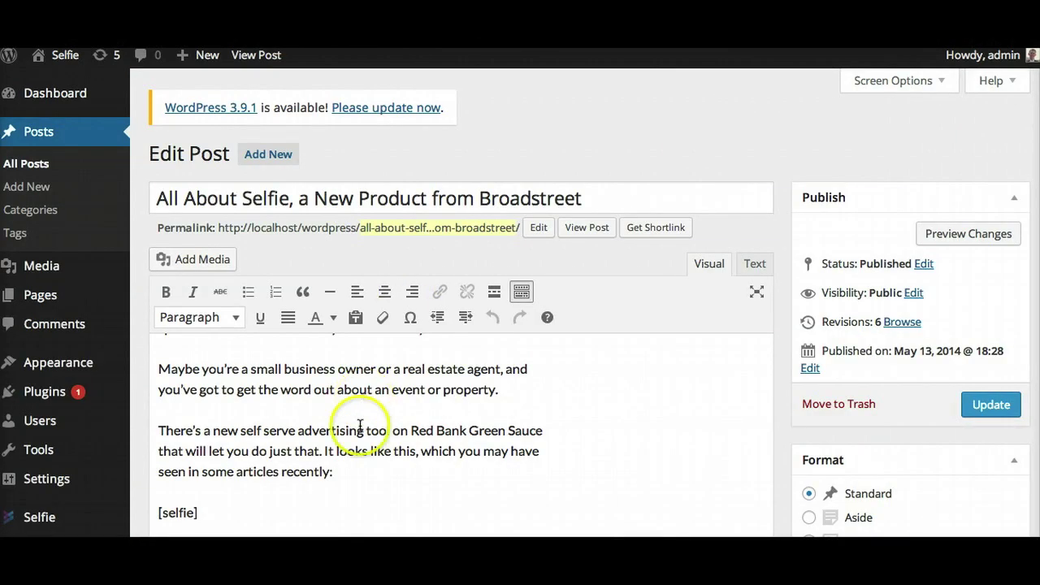
Step: Check the [selfie] shortcode in the post and the One Day $5.00 pricing table below it
{"action": "left_click_drag", "start_coordinate": [232, 513], "coordinate": [150, 516]}
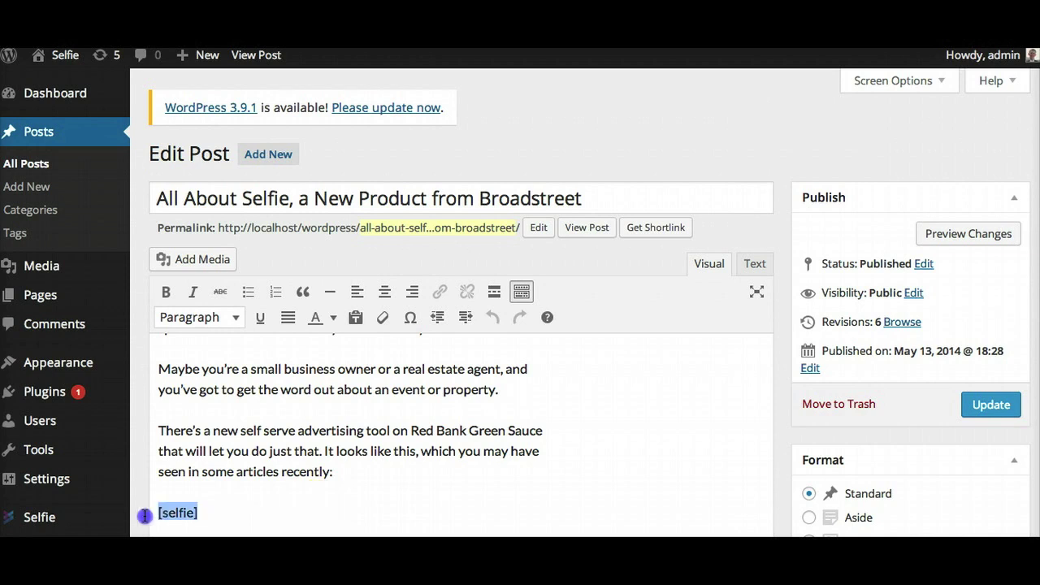
{"action": "left_click", "coordinate": [252, 513]}
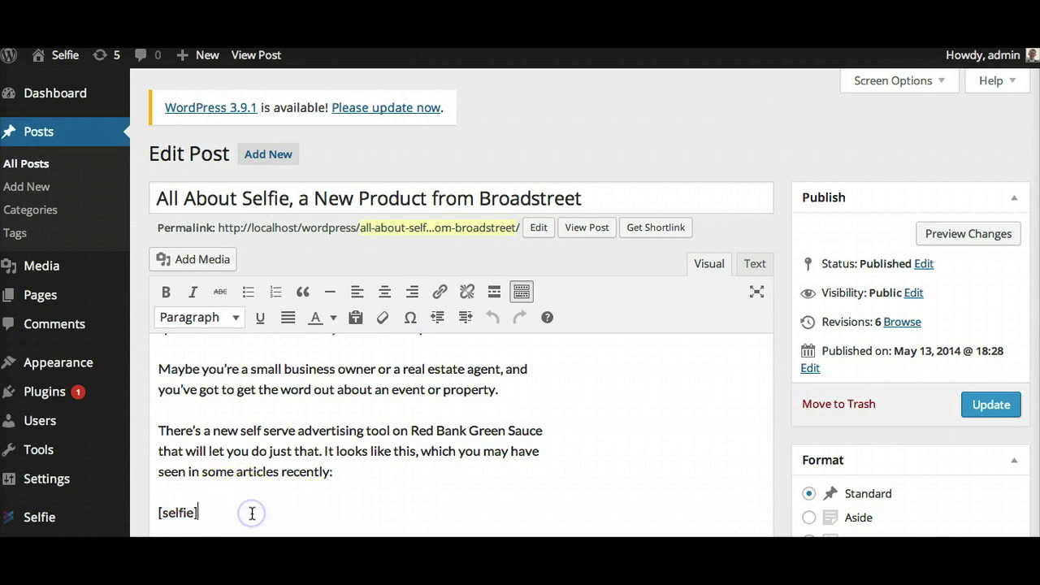
{"action": "scroll", "coordinate": [312, 497], "scroll_direction": "up", "scroll_amount": 2}
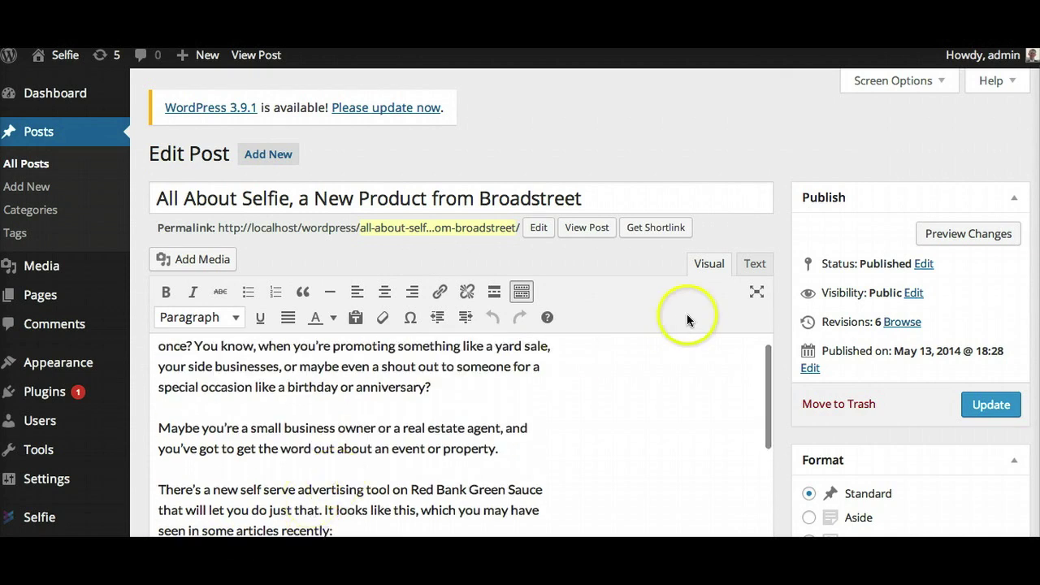
{"action": "scroll", "coordinate": [727, 367], "scroll_direction": "down", "scroll_amount": 1}
{"action": "scroll", "coordinate": [673, 378], "scroll_direction": "down", "scroll_amount": 2}
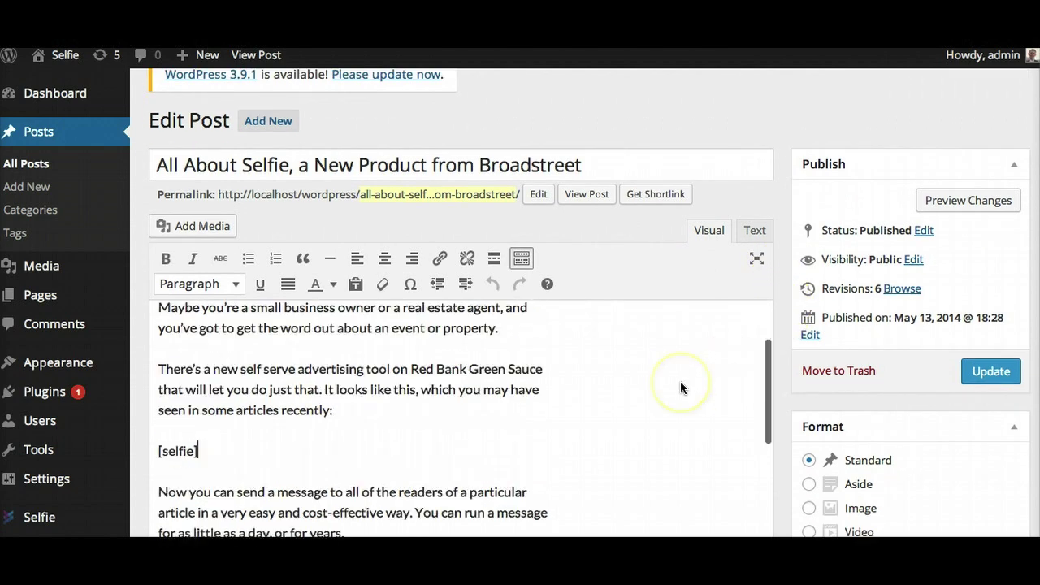
{"action": "scroll", "coordinate": [681, 388], "scroll_direction": "down", "scroll_amount": 1}
{"action": "scroll", "coordinate": [681, 388], "scroll_direction": "down", "scroll_amount": 2}
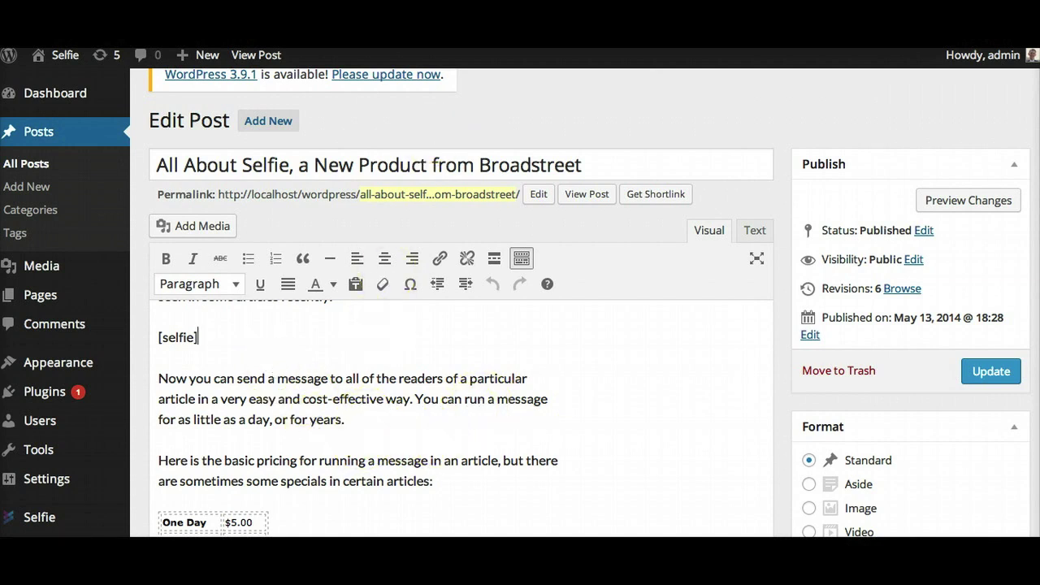
{"action": "scroll", "coordinate": [430, 304], "scroll_direction": "down", "scroll_amount": 1}
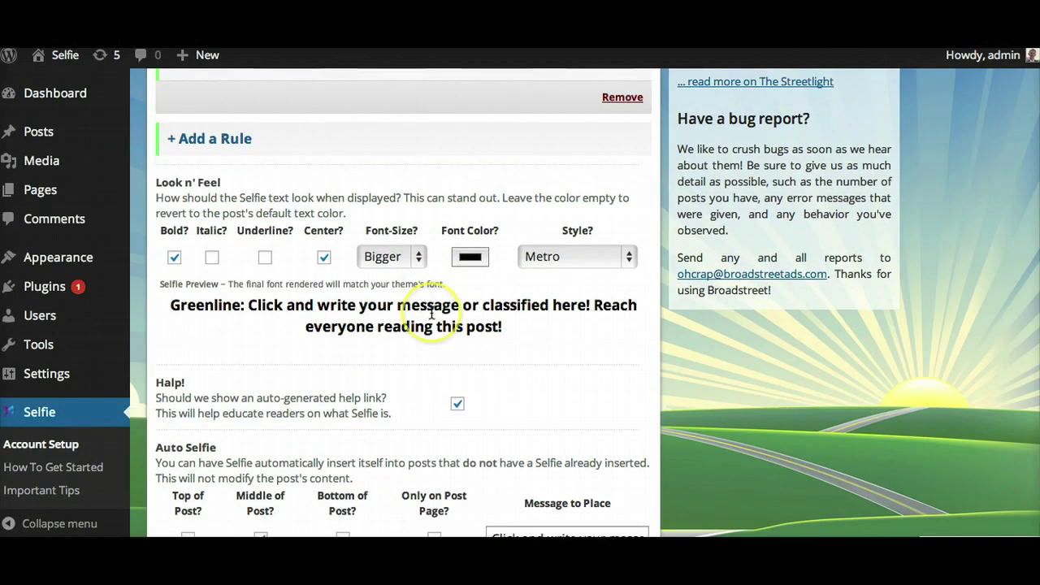
{"action": "scroll", "coordinate": [432, 313], "scroll_direction": "down", "scroll_amount": 3}
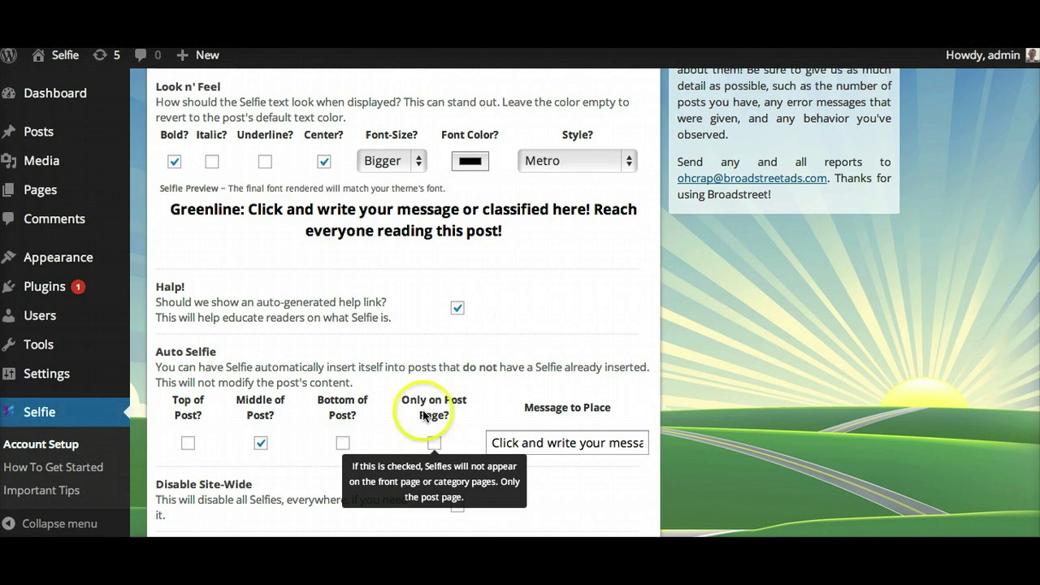
{"action": "scroll", "coordinate": [431, 341], "scroll_direction": "up", "scroll_amount": 3}
{"action": "left_click", "coordinate": [521, 252]}
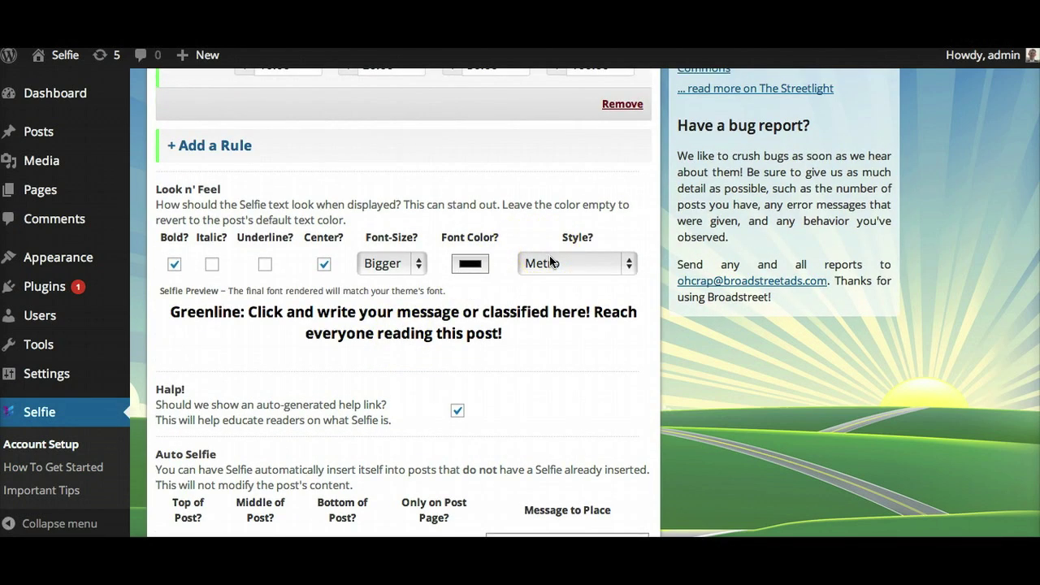
{"action": "left_click", "coordinate": [536, 263]}
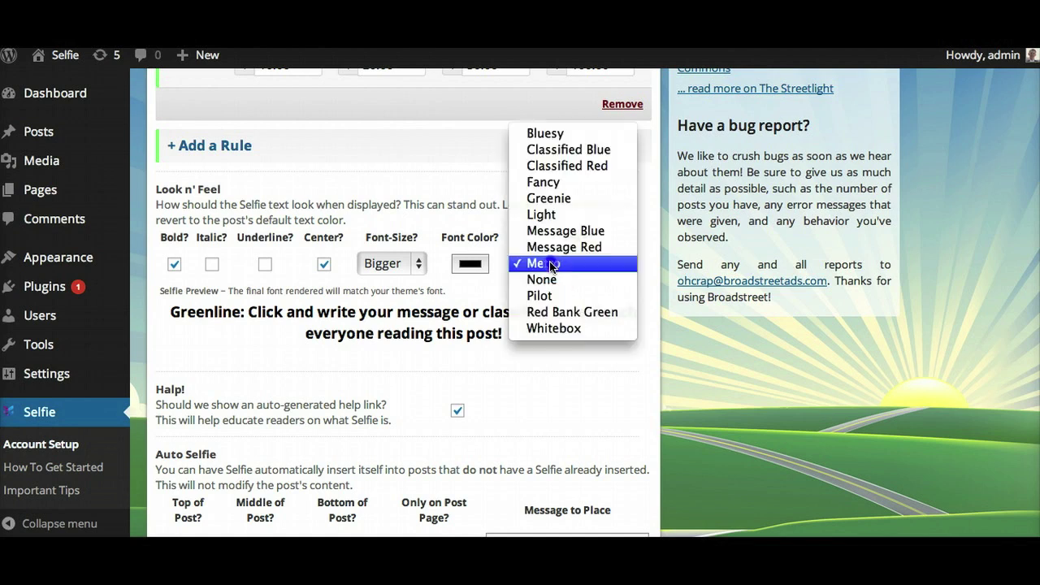
{"action": "left_click", "coordinate": [433, 216]}
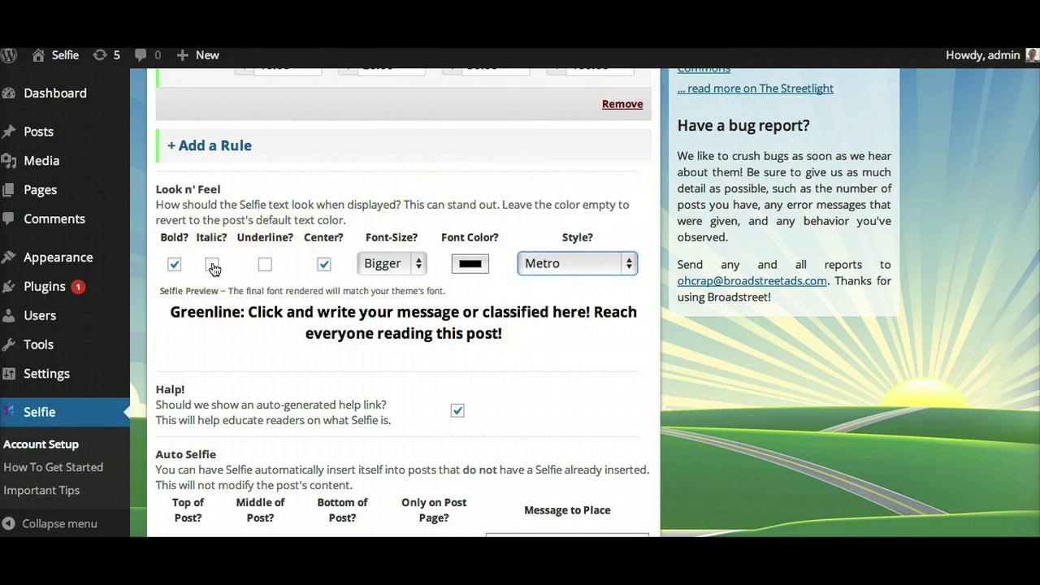
{"action": "left_click", "coordinate": [175, 263]}
{"action": "left_click", "coordinate": [175, 264]}
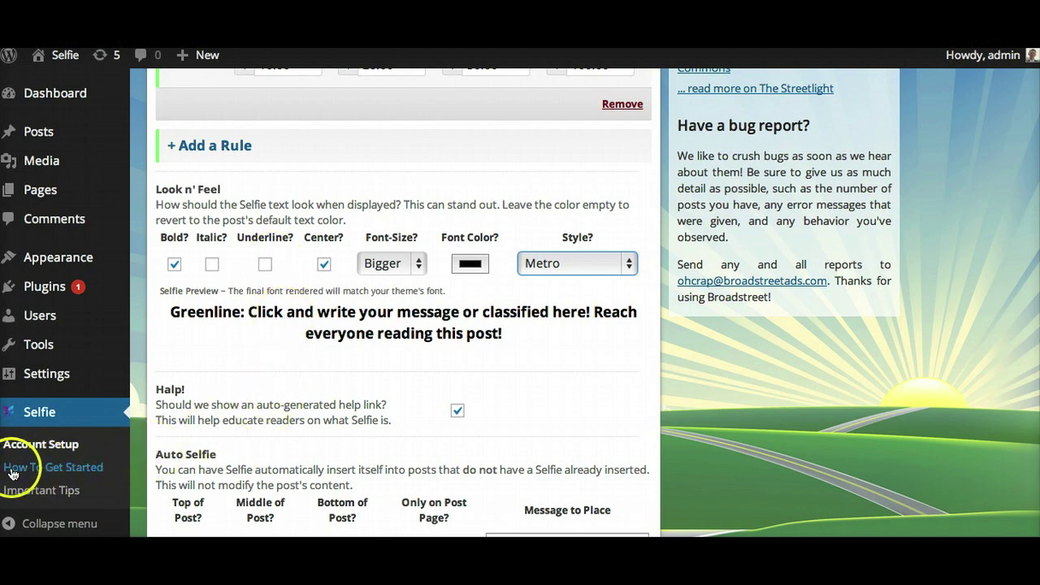
{"action": "left_click", "coordinate": [51, 473]}
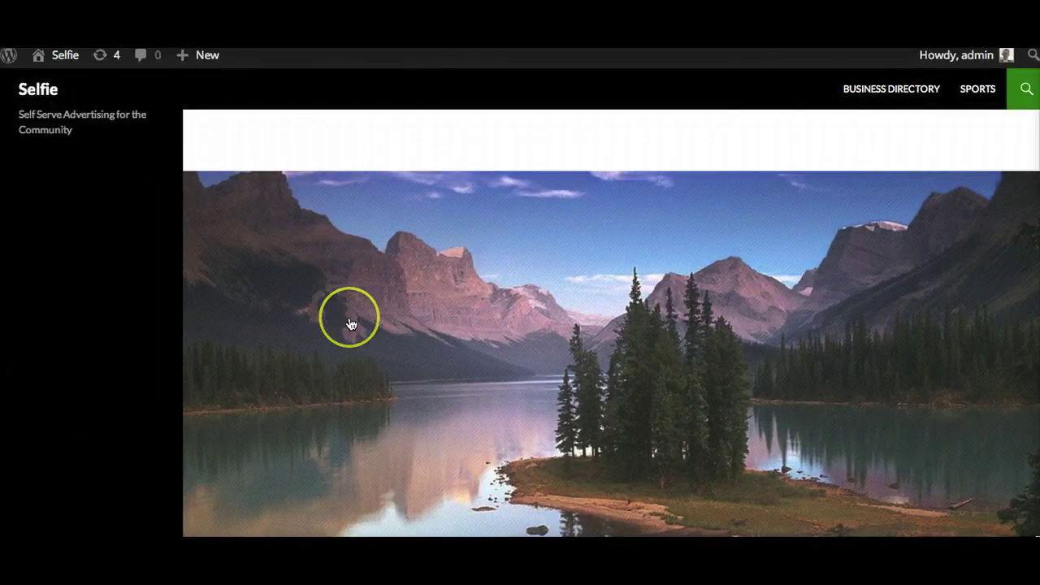
Step: Follow the Selfie widget's "What is this?" link to the About Self Serve Messages page
{"action": "scroll", "coordinate": [349, 323], "scroll_direction": "down", "scroll_amount": 4}
{"action": "scroll", "coordinate": [349, 324], "scroll_direction": "down", "scroll_amount": 3}
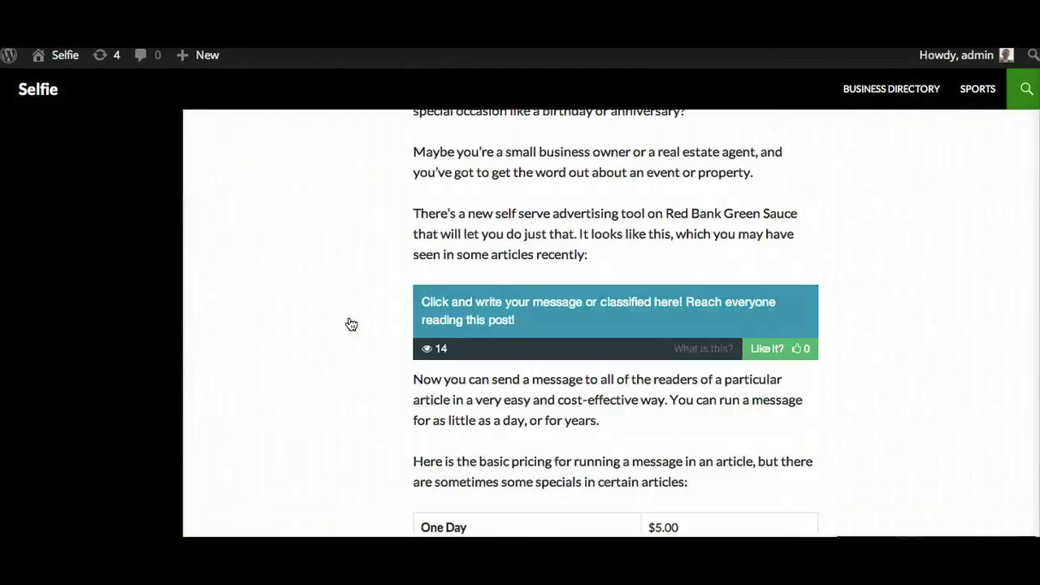
{"action": "left_click", "coordinate": [689, 356]}
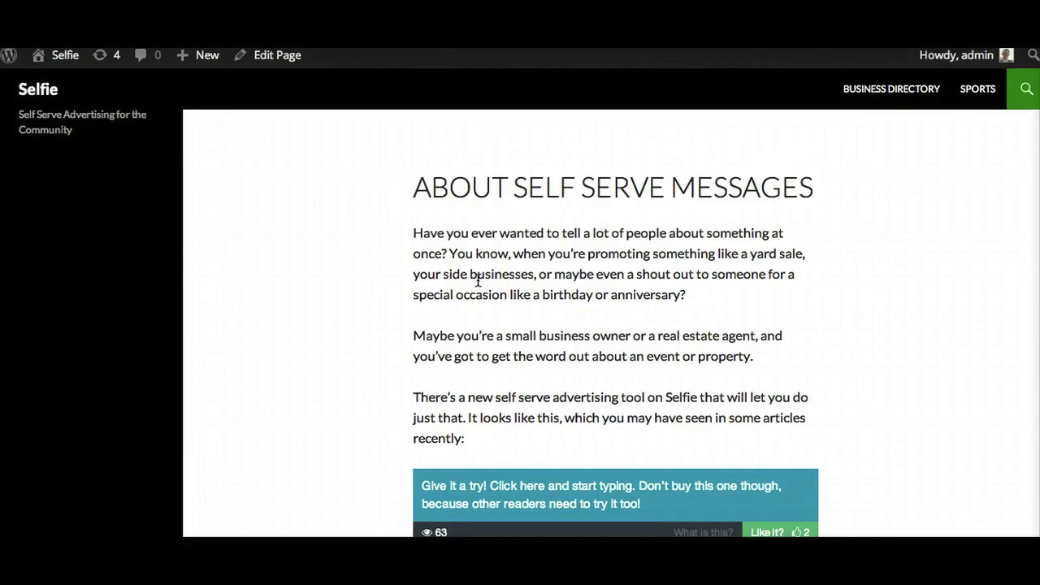
Step: Review the About page's sample Selfie message bar and its pricing table
{"action": "scroll", "coordinate": [478, 279], "scroll_direction": "down", "scroll_amount": 2}
{"action": "left_click", "coordinate": [395, 302]}
{"action": "scroll", "coordinate": [395, 305], "scroll_direction": "down", "scroll_amount": 4}
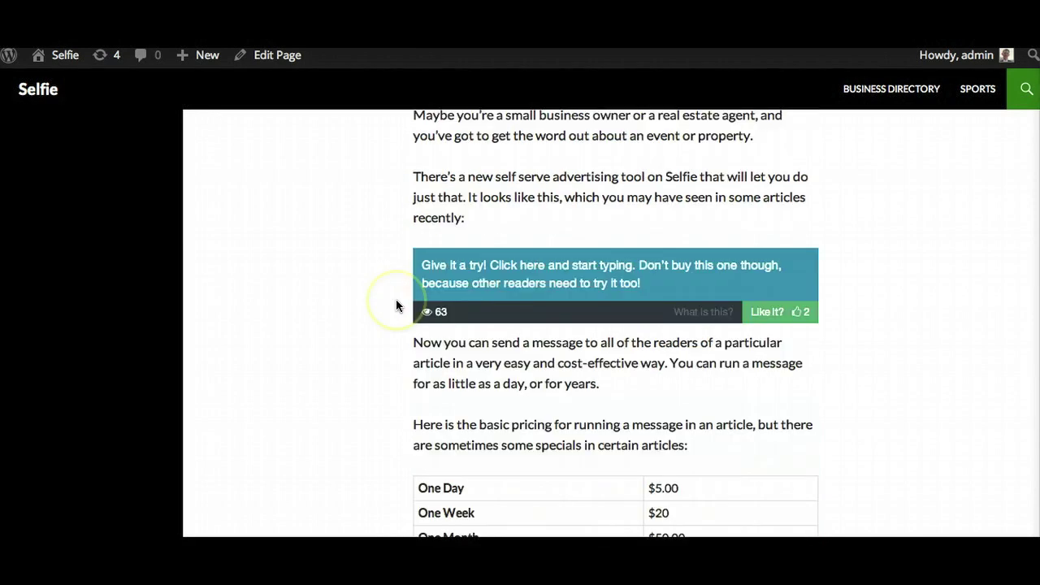
{"action": "left_click", "coordinate": [451, 297]}
{"action": "scroll", "coordinate": [448, 299], "scroll_direction": "down", "scroll_amount": 1}
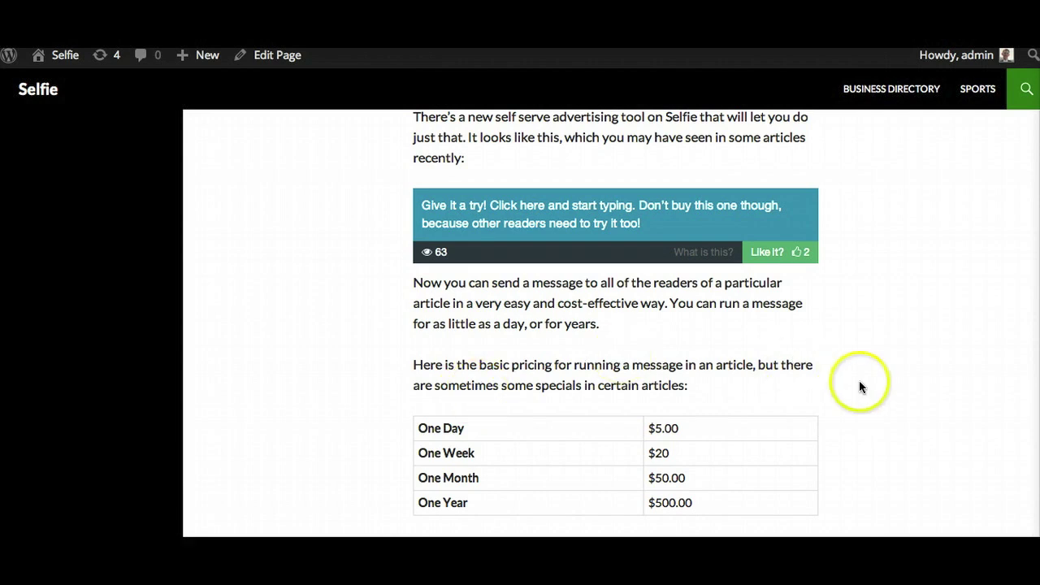
{"action": "scroll", "coordinate": [845, 388], "scroll_direction": "up", "scroll_amount": 1}
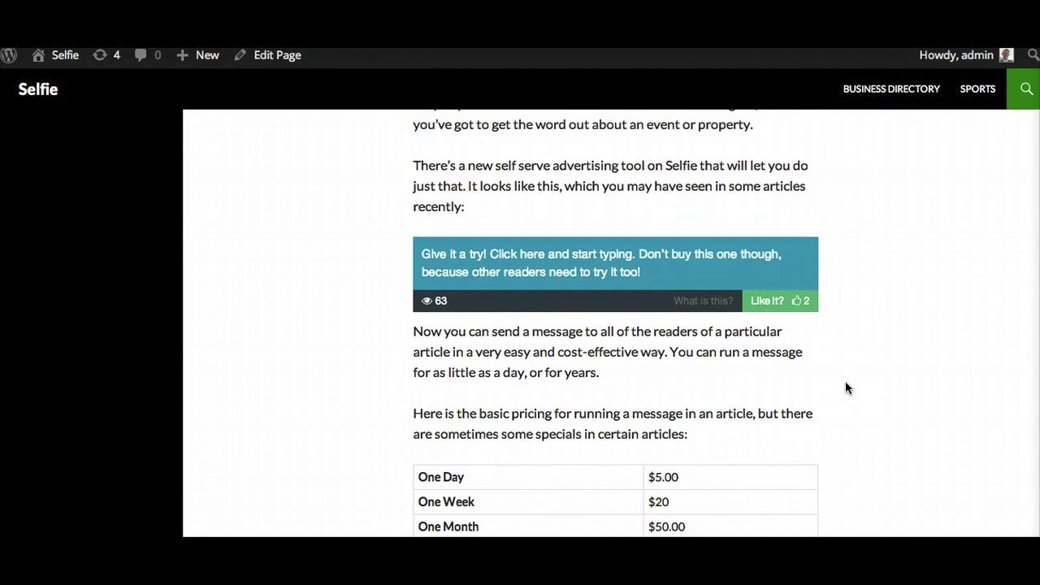
{"action": "scroll", "coordinate": [846, 388], "scroll_direction": "up", "scroll_amount": 1}
{"action": "scroll", "coordinate": [846, 388], "scroll_direction": "down", "scroll_amount": 3}
{"action": "scroll", "coordinate": [845, 388], "scroll_direction": "down", "scroll_amount": 1}
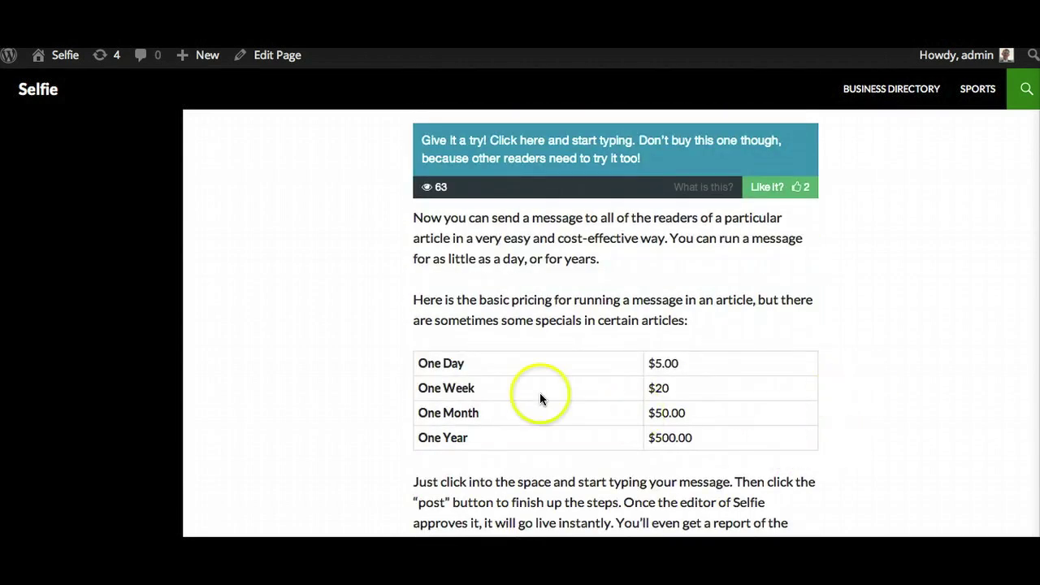
{"action": "scroll", "coordinate": [378, 370], "scroll_direction": "up", "scroll_amount": 2}
{"action": "scroll", "coordinate": [378, 369], "scroll_direction": "up", "scroll_amount": 3}
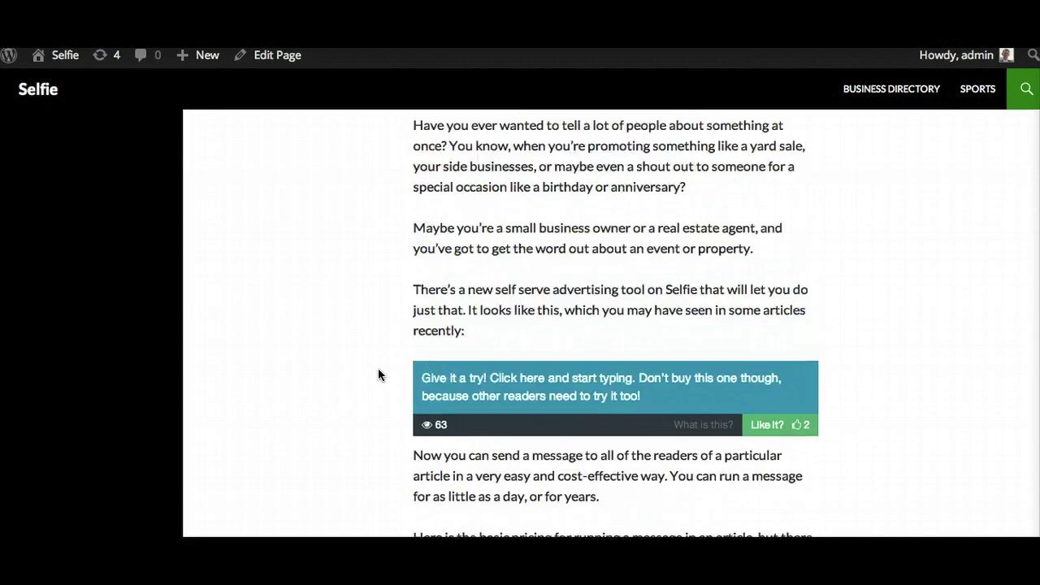
{"action": "scroll", "coordinate": [378, 369], "scroll_direction": "up", "scroll_amount": 2}
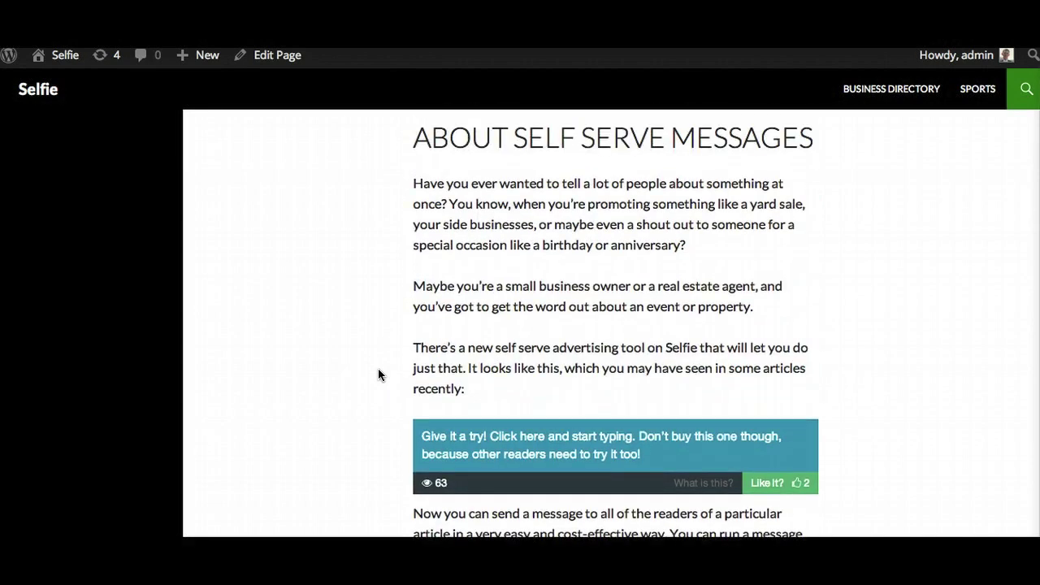
{"action": "scroll", "coordinate": [378, 371], "scroll_direction": "up", "scroll_amount": 1}
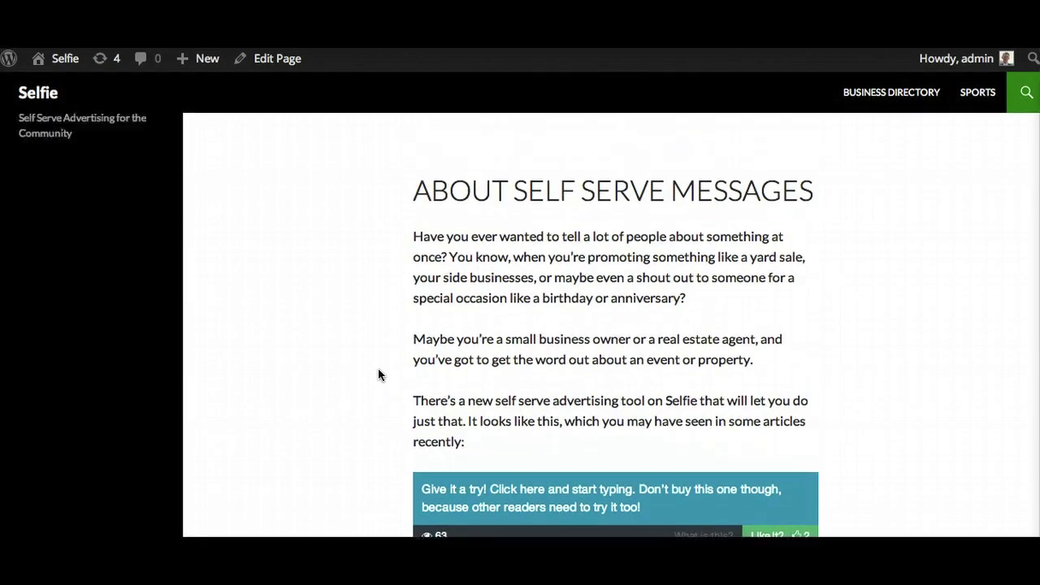